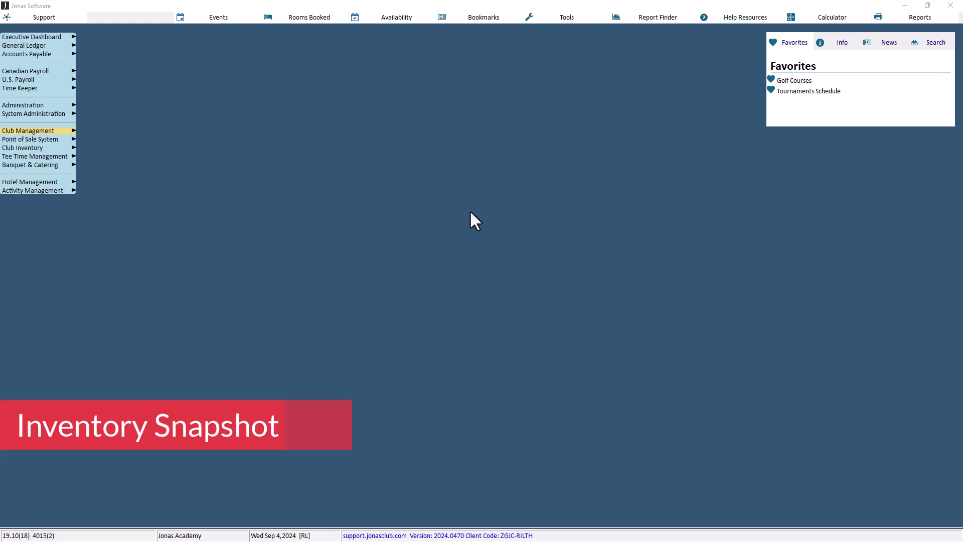
Start a new inventory snapshot for GJ Jonas Golf and Country Club and acknowledge the snapshot integrity check
click(70, 146)
click(95, 216)
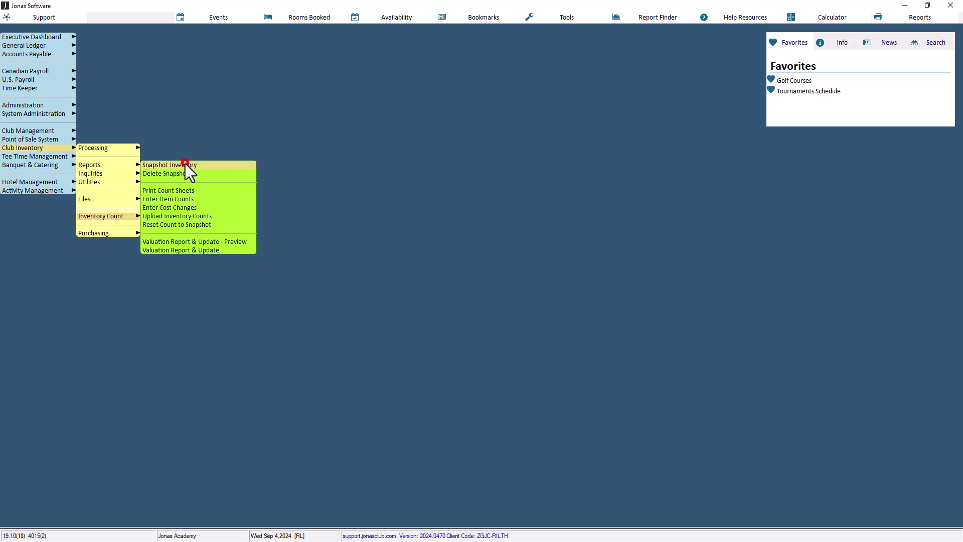
click(185, 164)
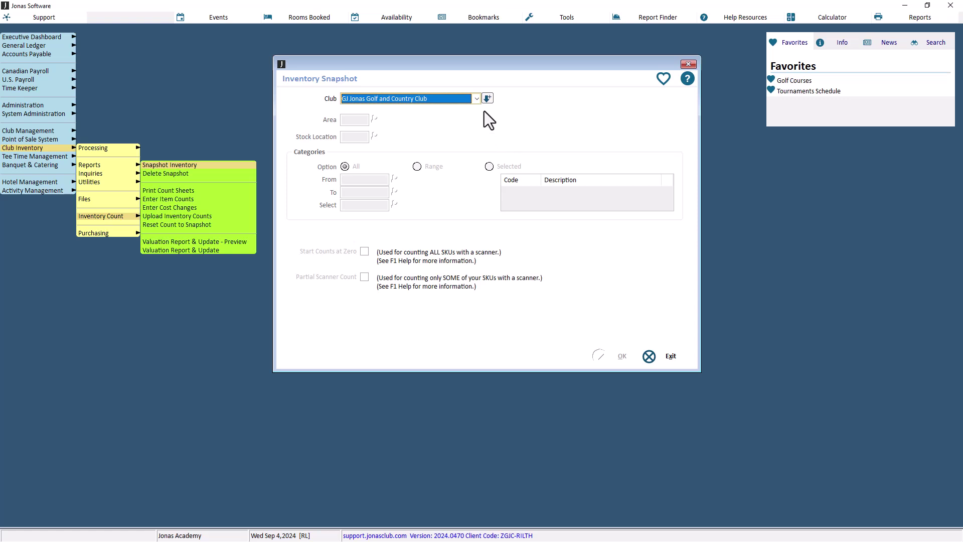
click(488, 98)
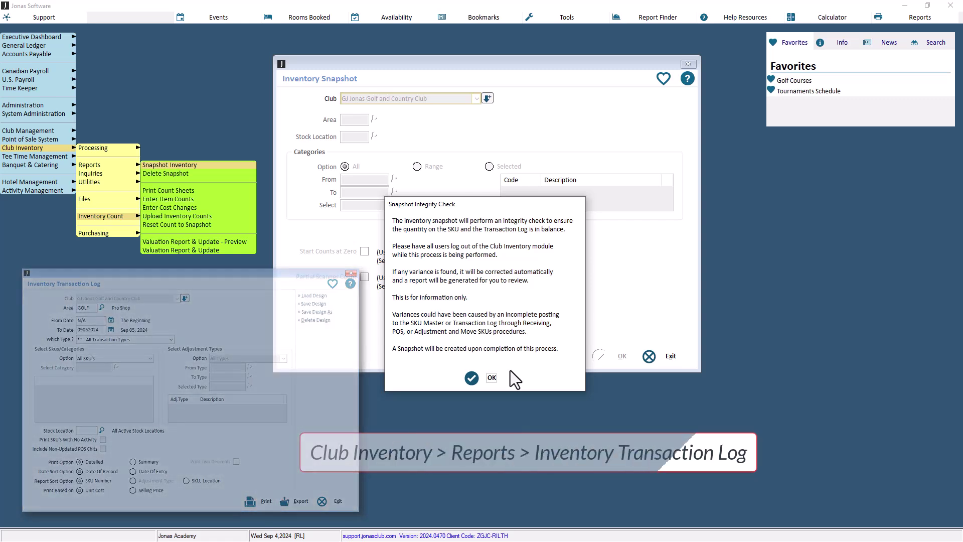
click(487, 378)
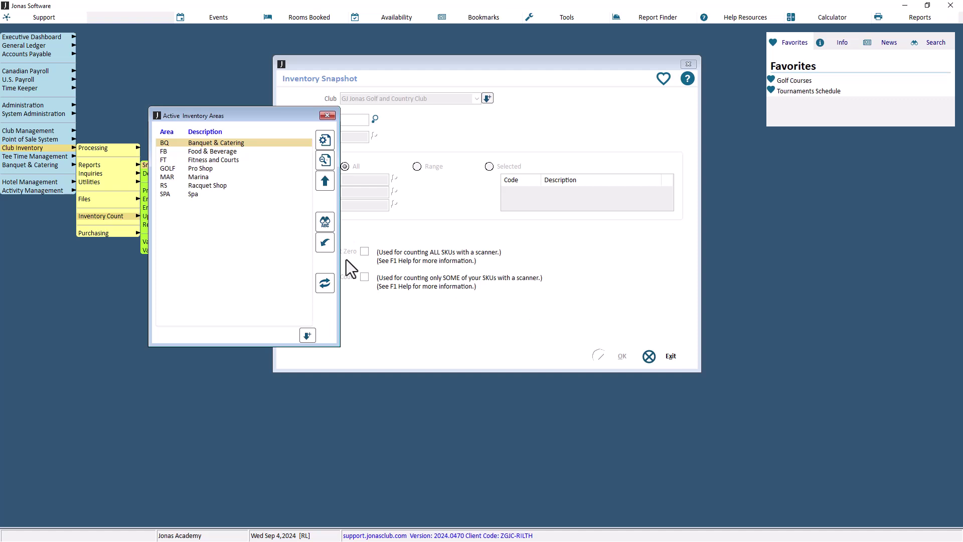
Set the snapshot's area to GOLF (Pro Shop) and stock location to MAIN, with counts starting at zero
double_click(185, 168)
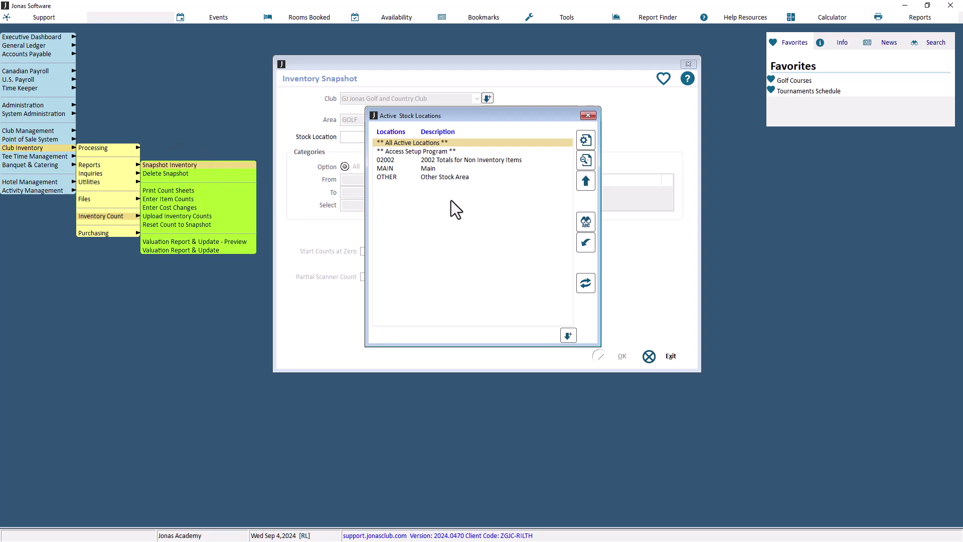
click(440, 168)
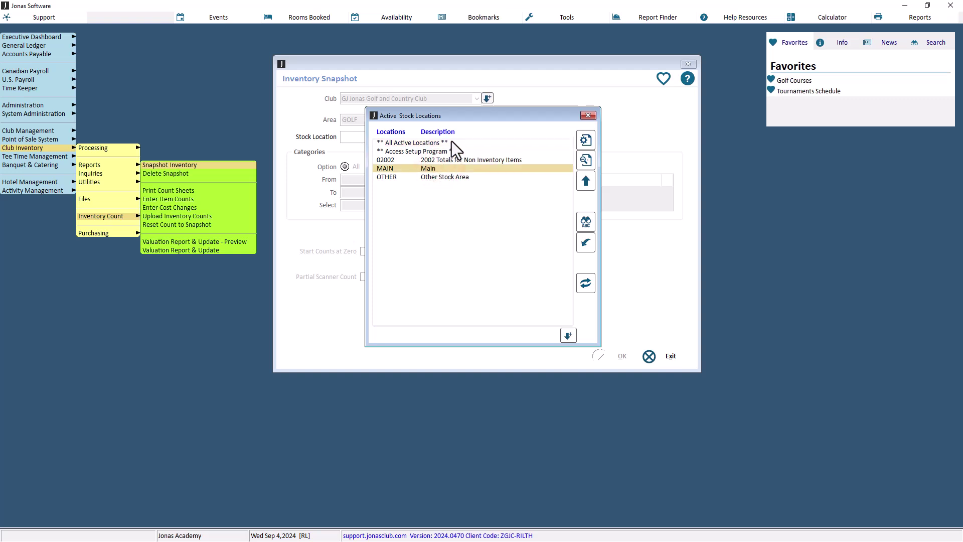
double_click(439, 170)
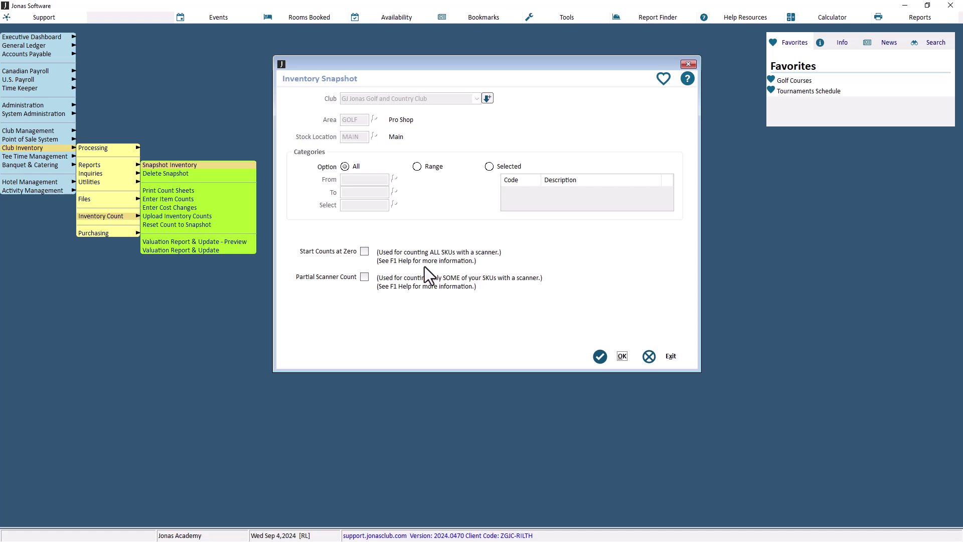
click(364, 251)
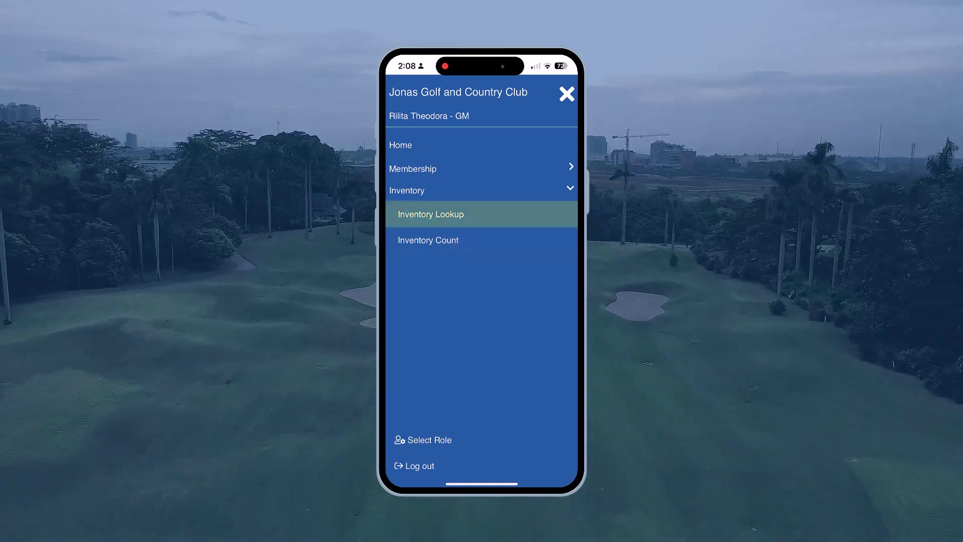
Switch to the club's mobile app and open Inventory Lookup for the Pro Shop area
click(430, 214)
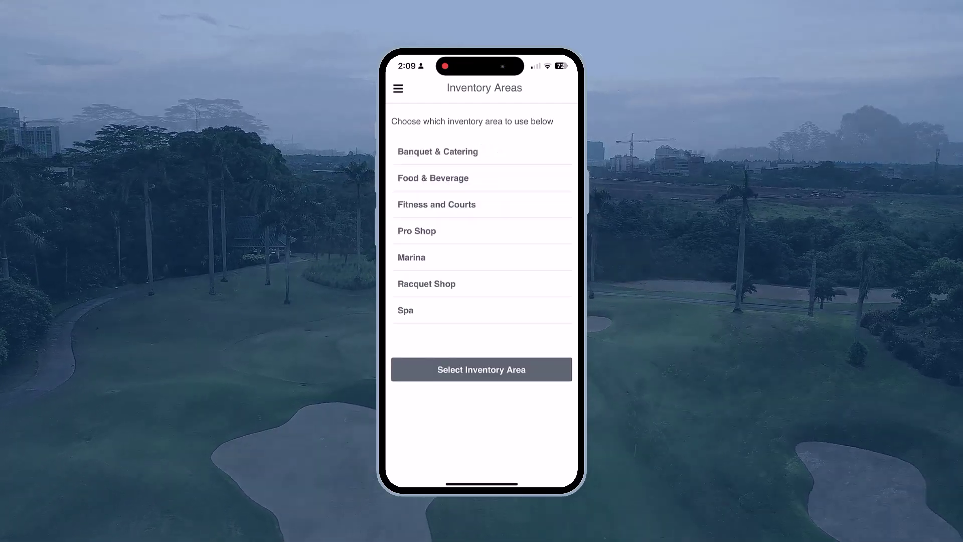
click(452, 231)
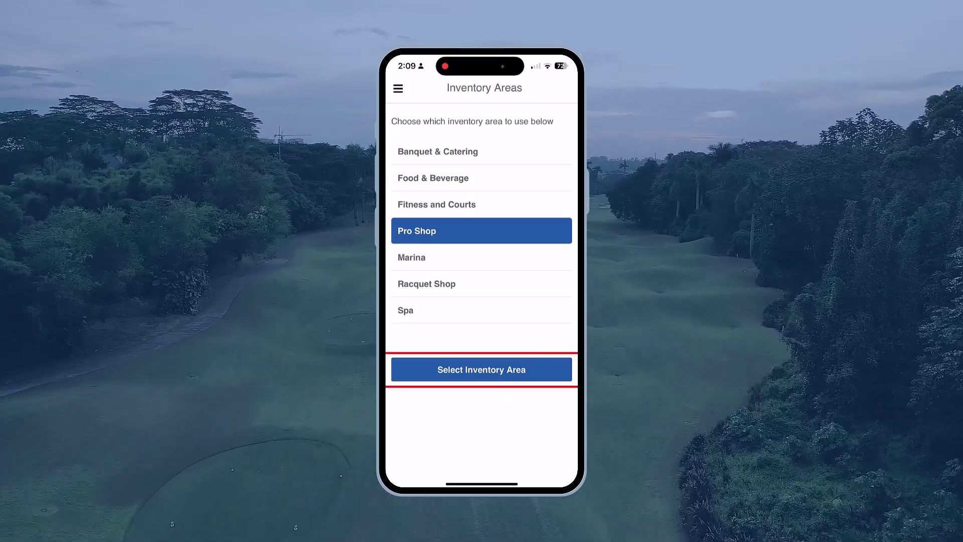
click(482, 369)
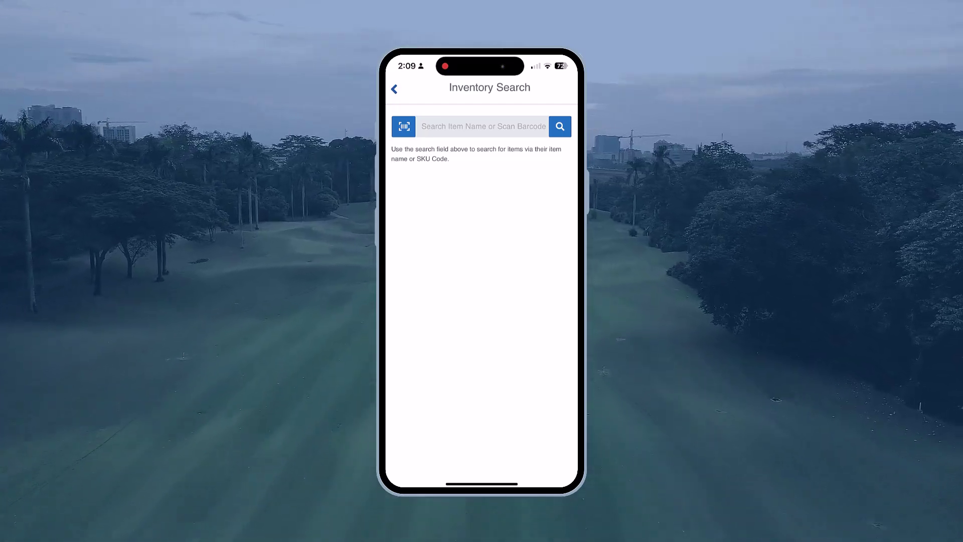
Search the Pro Shop inventory for "Shirt", view the Boss Hugo Shirt details, and return to the inventory areas
click(482, 126)
text(Shi)
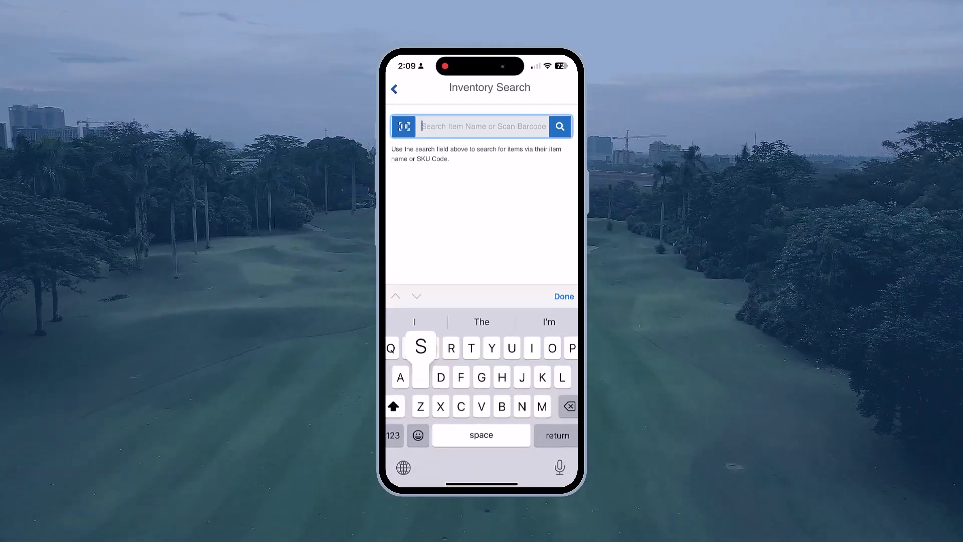
text(rt)
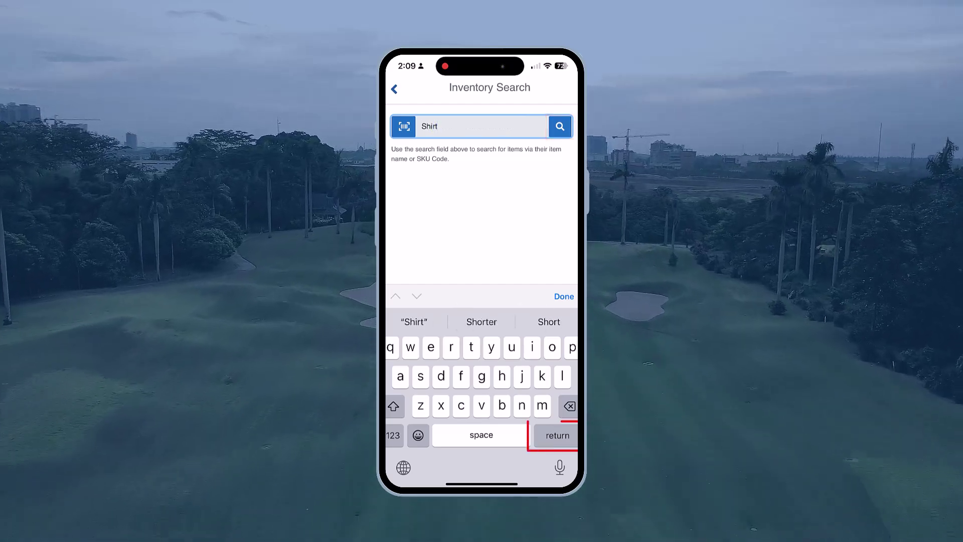
key(Return)
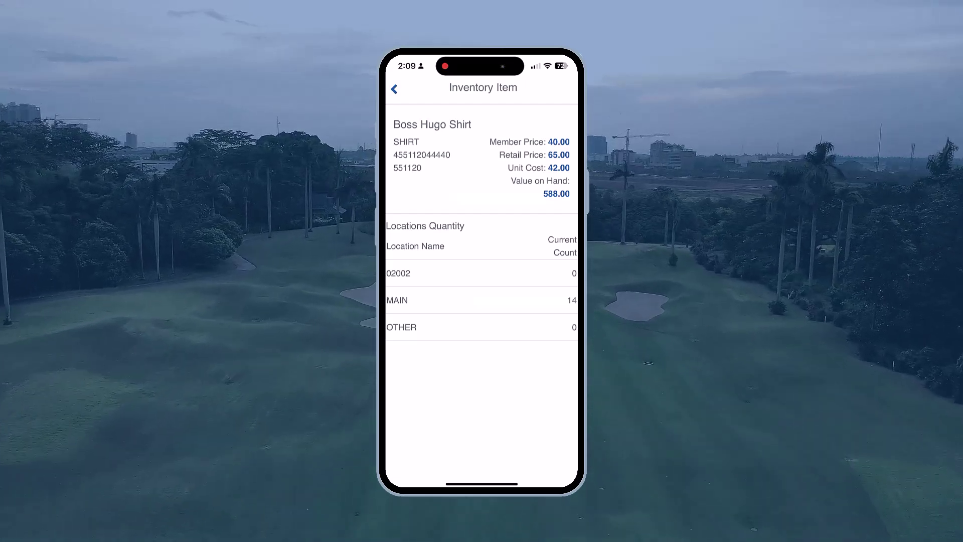
click(396, 90)
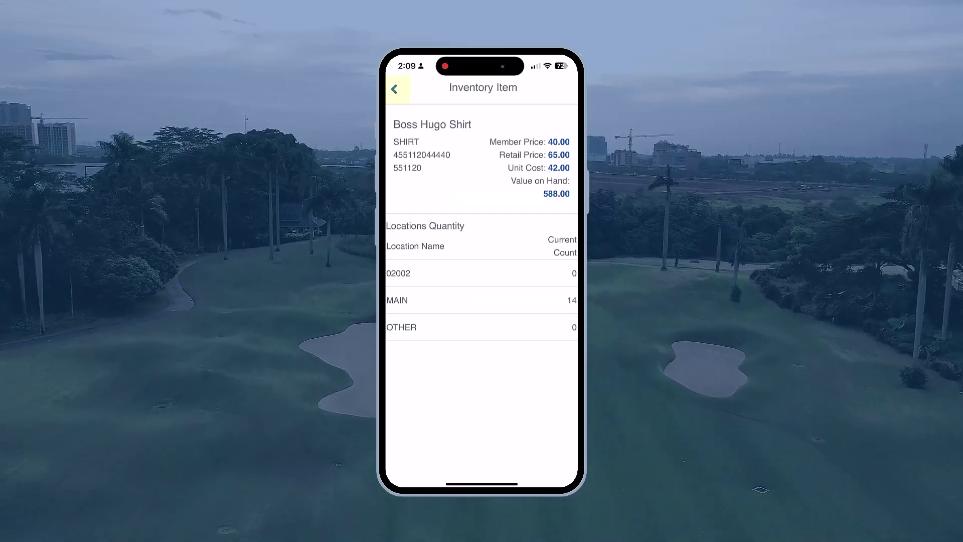
click(394, 89)
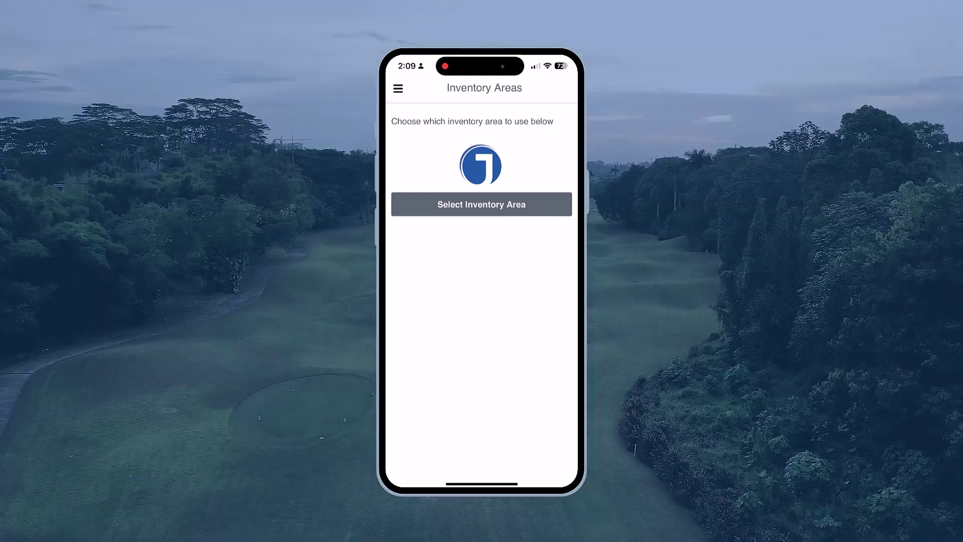
Open Inventory Count in the mobile app and select the GOLF - MAIN snapshot
click(398, 88)
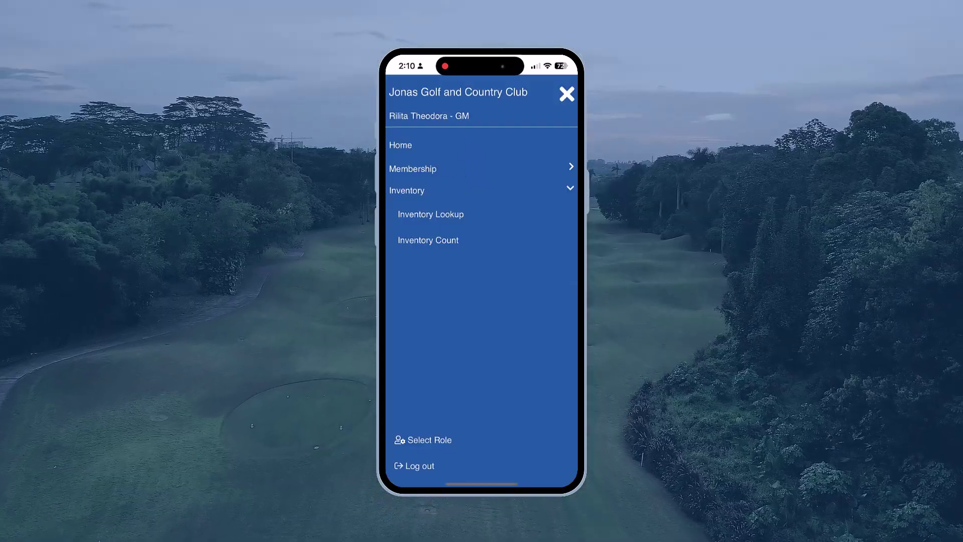
click(429, 240)
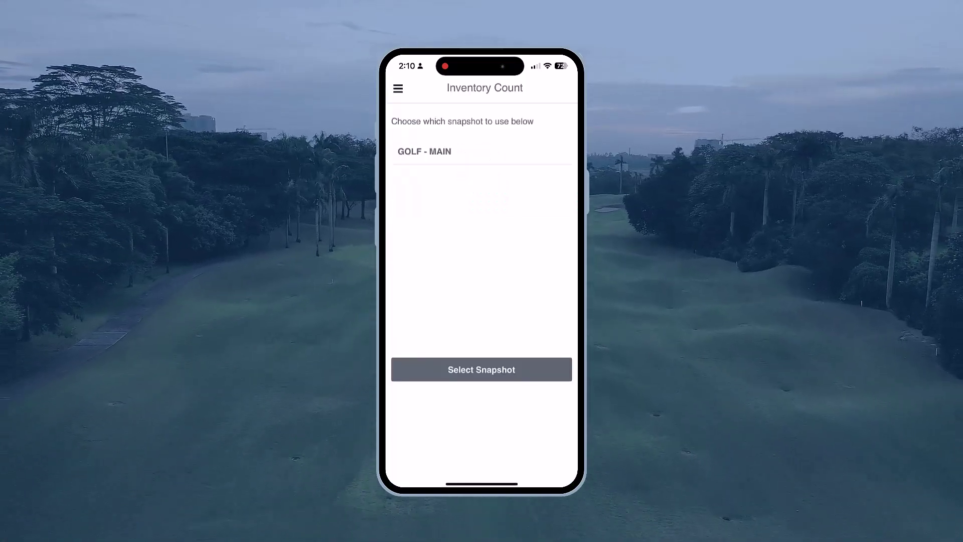
click(451, 151)
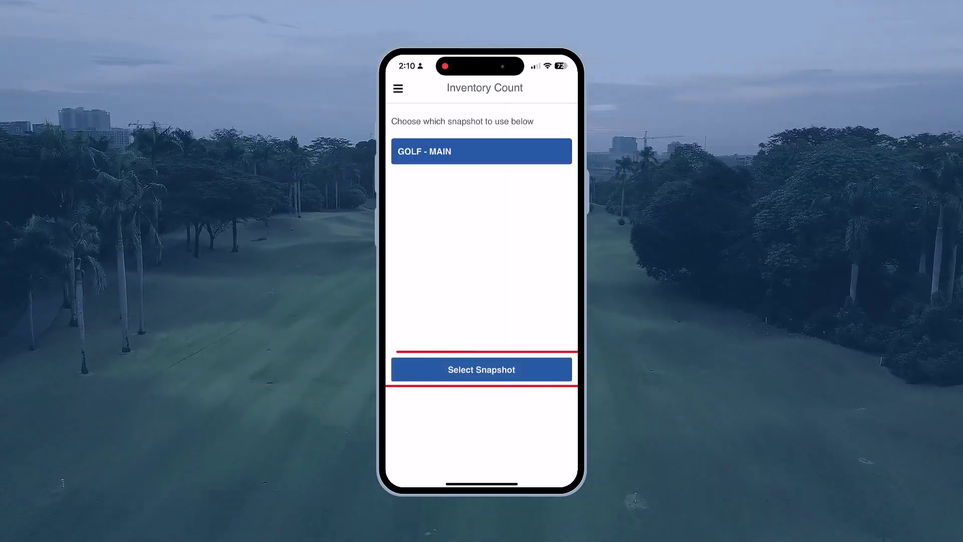
click(481, 369)
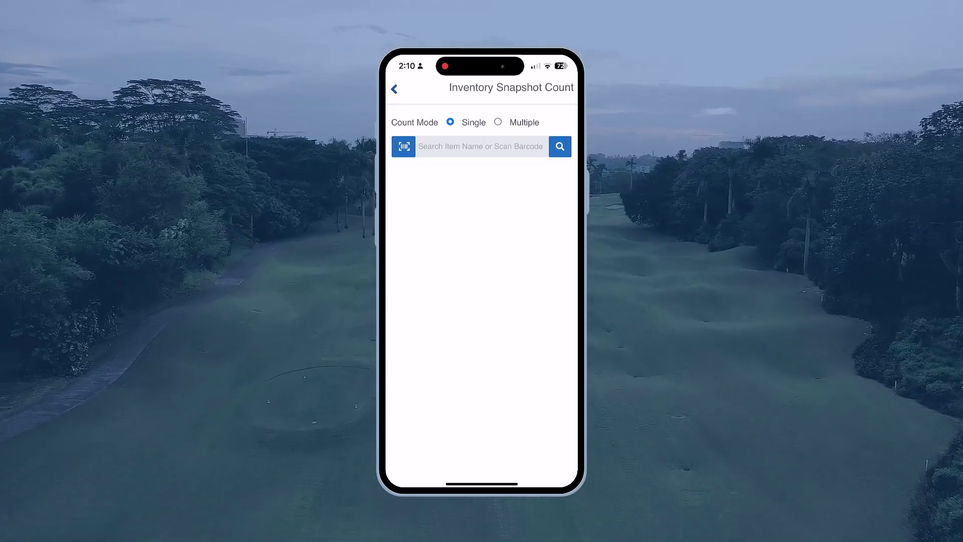
Search the snapshot for "Shirt" and update the counted quantity of A.M. Player Shirts at MAIN to 10
click(481, 146)
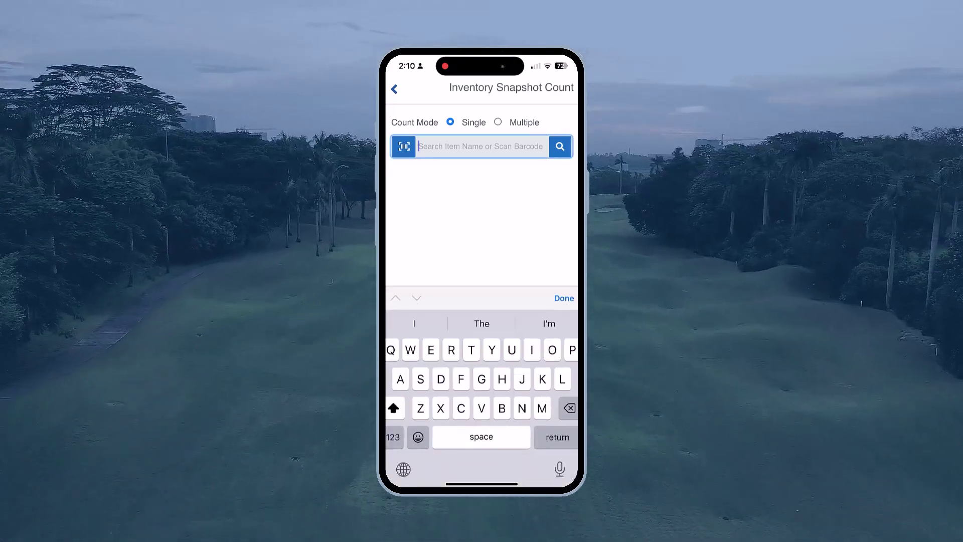
text(Shirt)
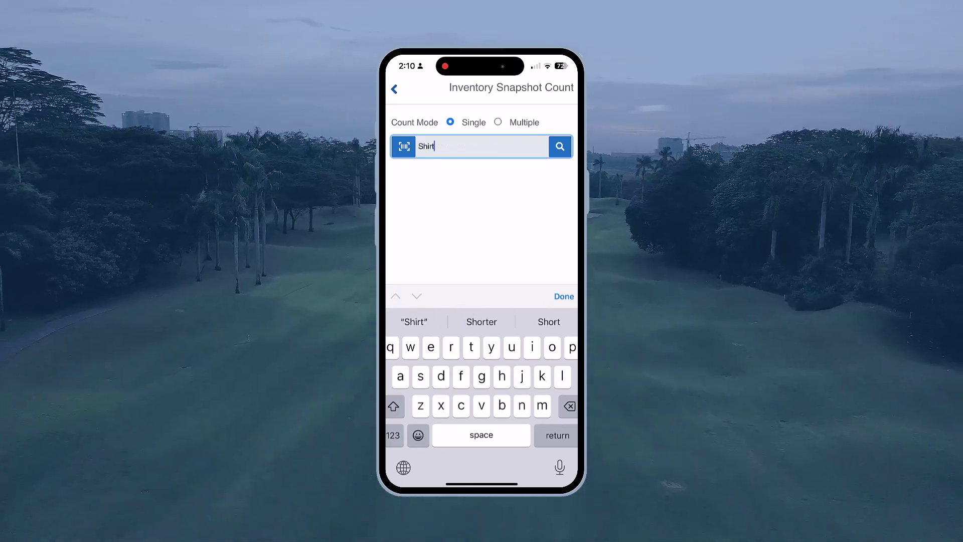
key(Return)
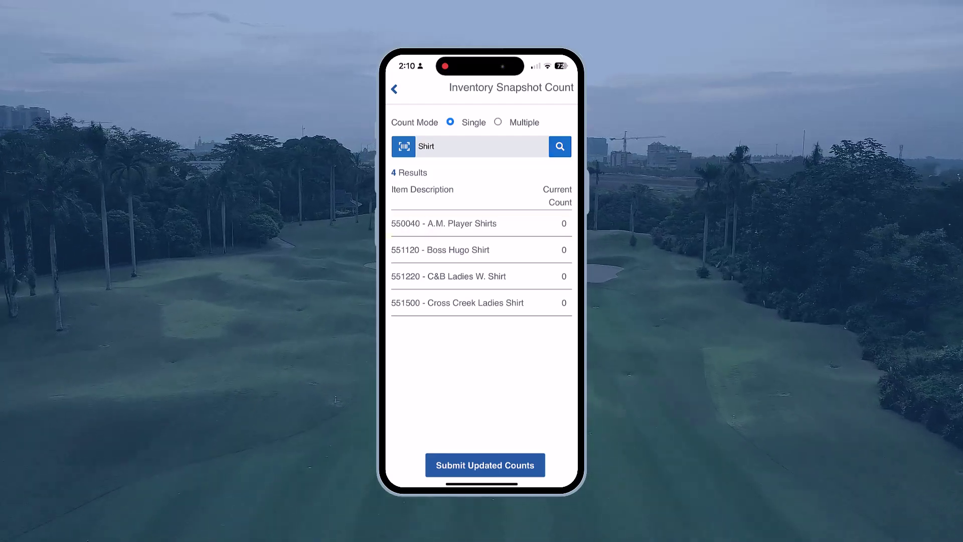
click(444, 223)
click(563, 249)
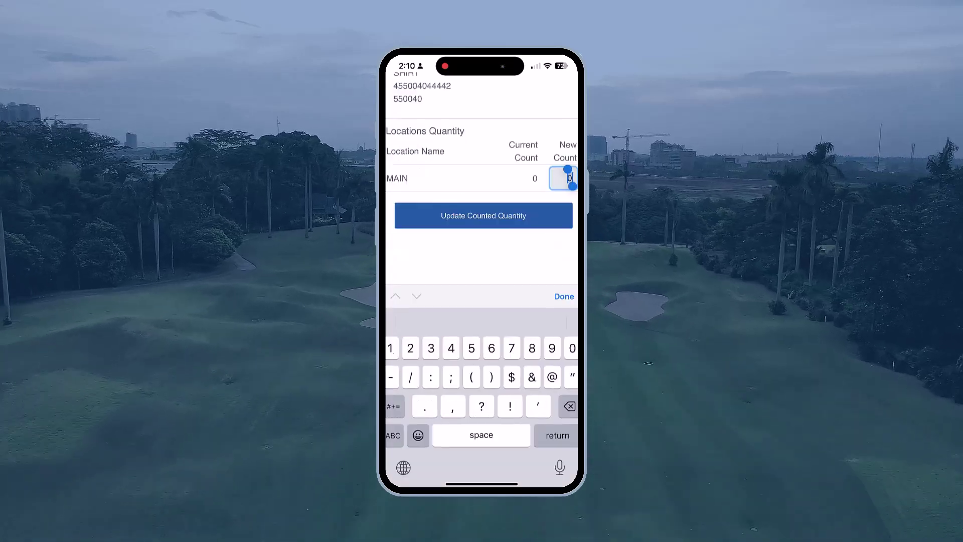
text(10)
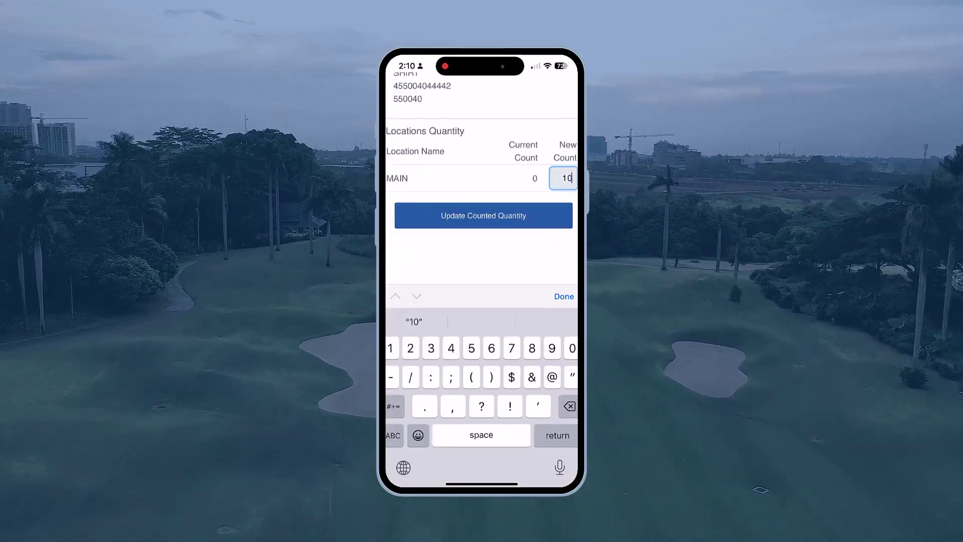
click(484, 215)
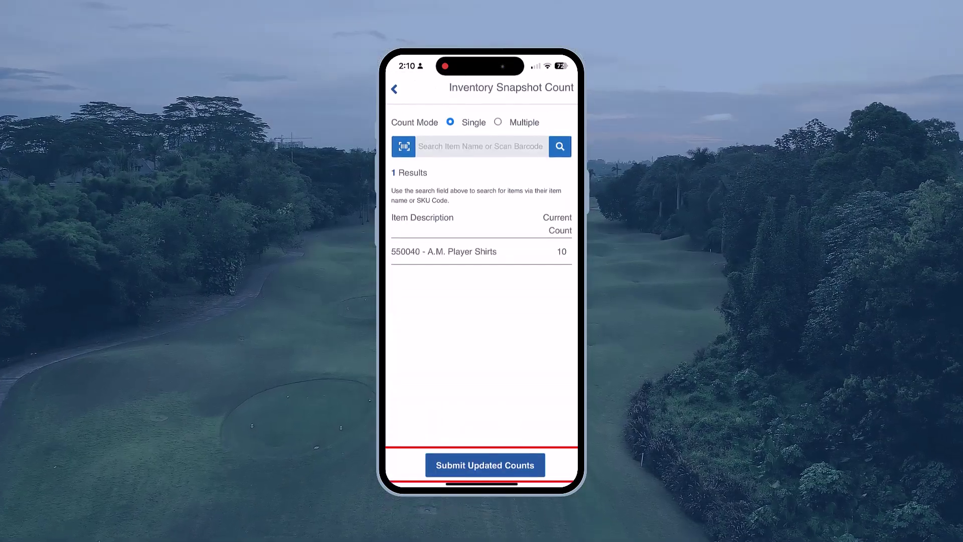
Submit the updated snapshot counts and select the GOLF - MAIN snapshot again
click(485, 465)
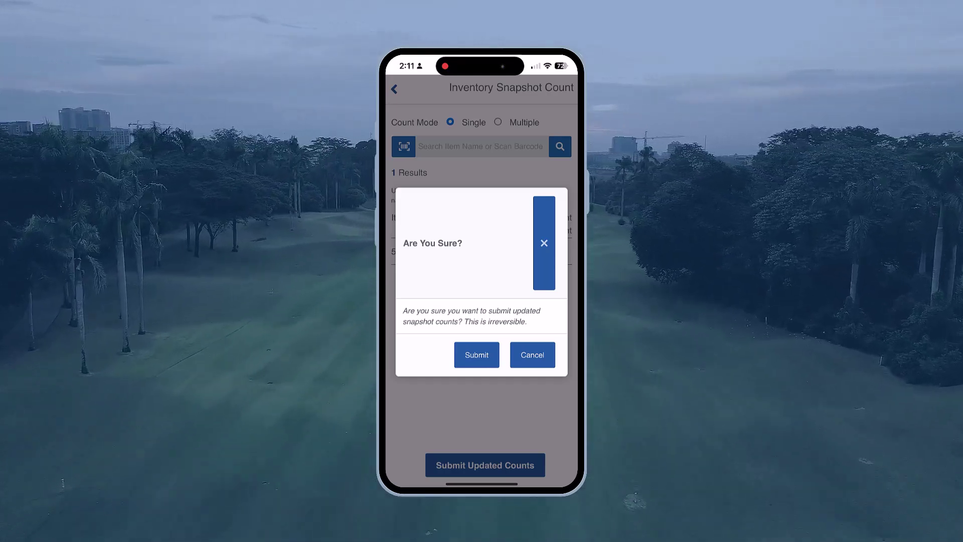
click(476, 355)
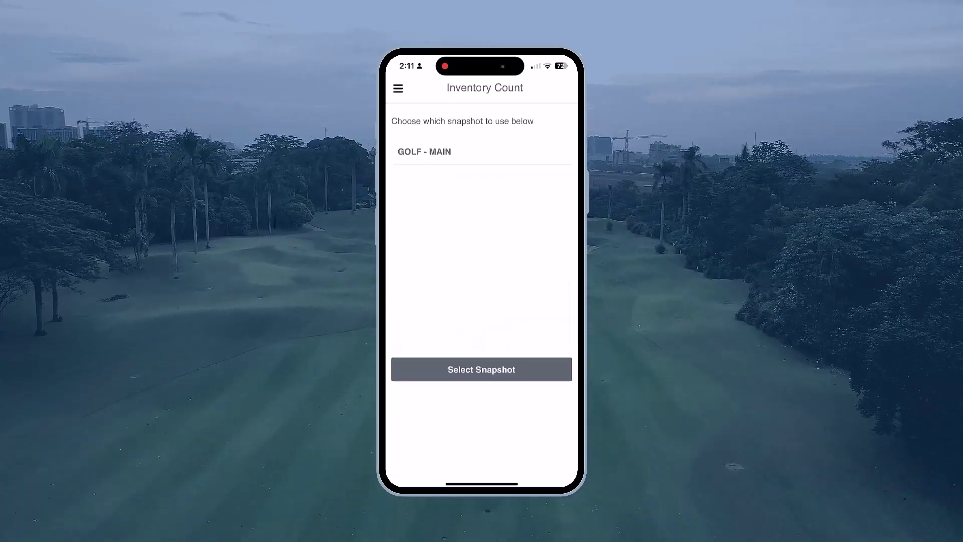
click(482, 151)
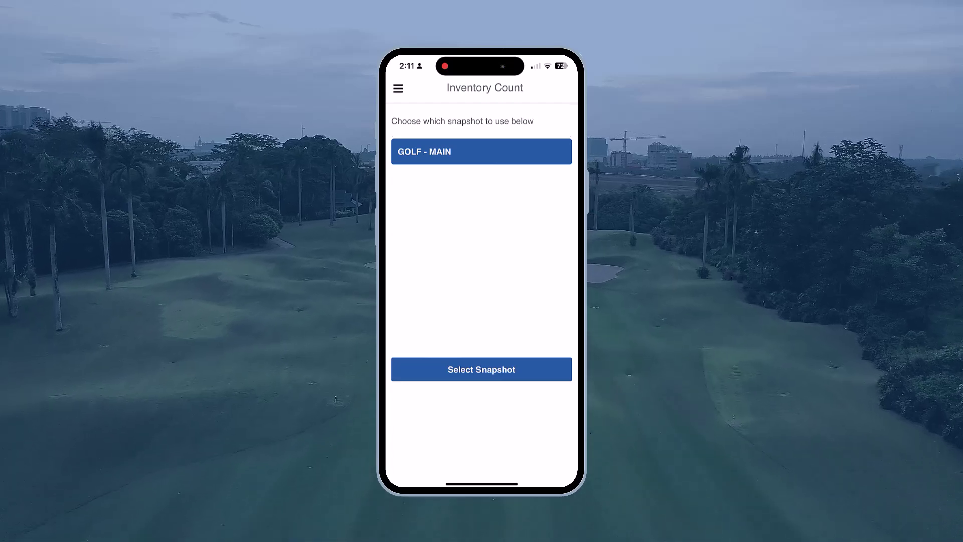
click(481, 369)
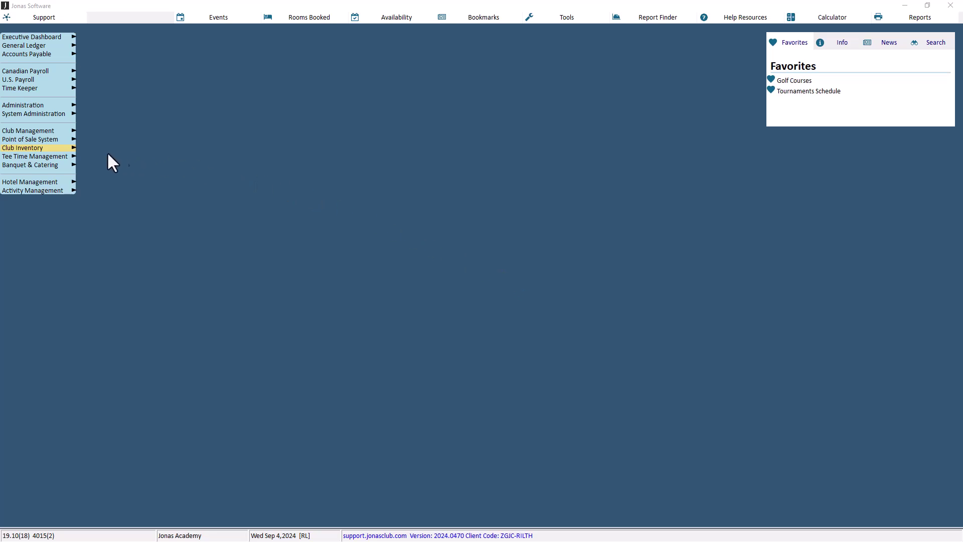
Back in the desktop Jonas Software, open Valuation Report & Update for GJ Jonas Golf and Country Club and set its area to GOLF (Pro Shop)
click(74, 147)
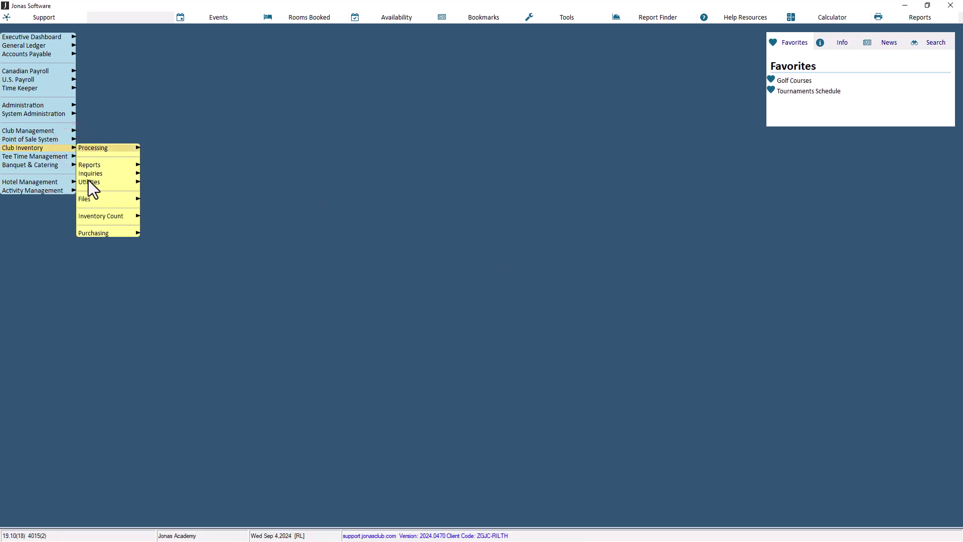
click(85, 217)
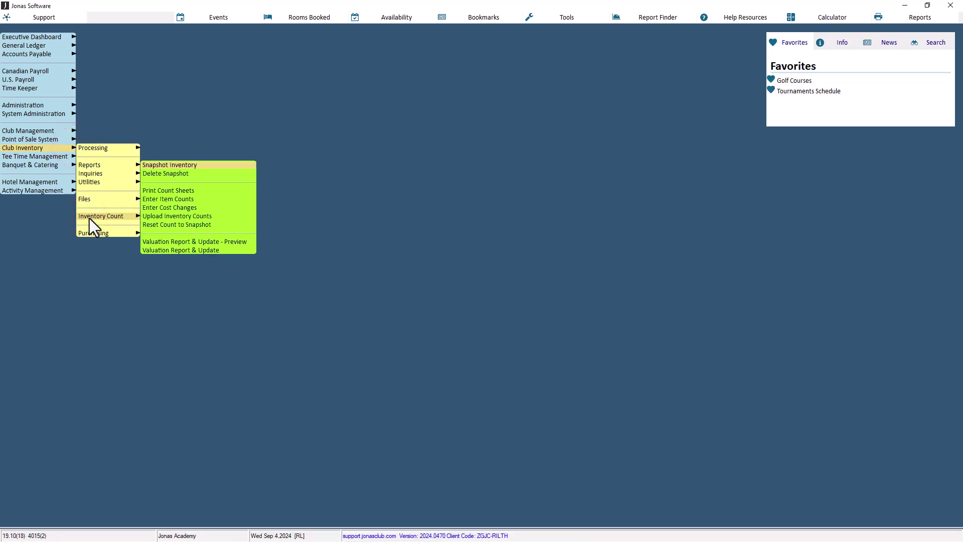
click(189, 248)
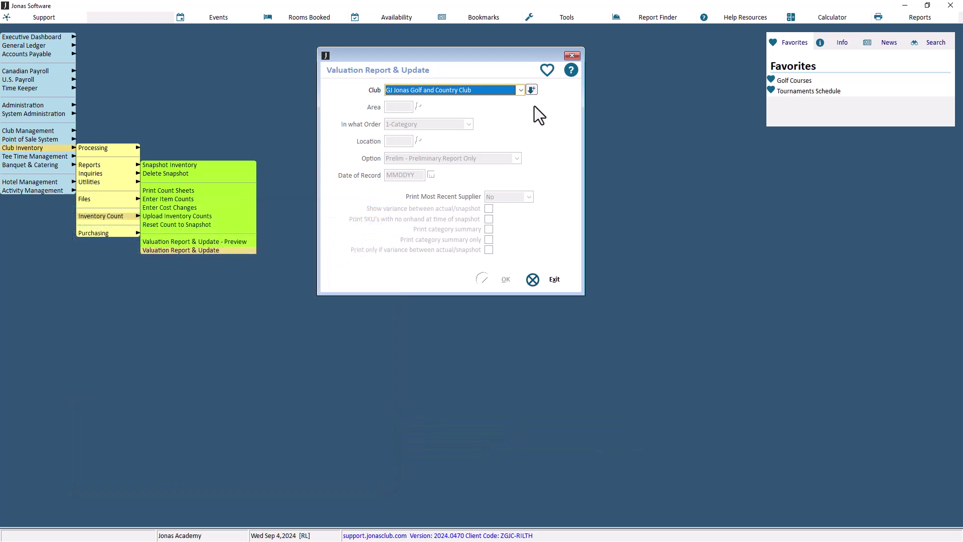
click(530, 90)
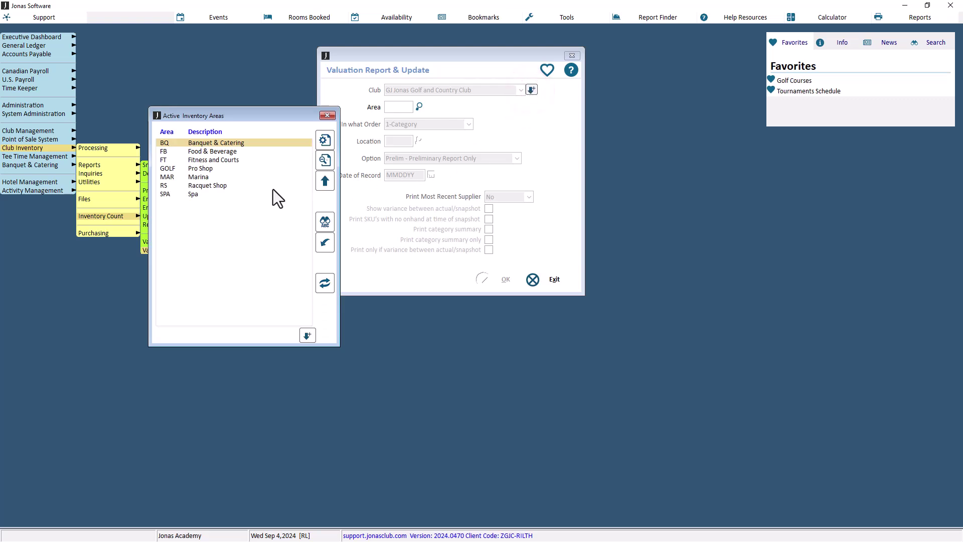
double_click(202, 168)
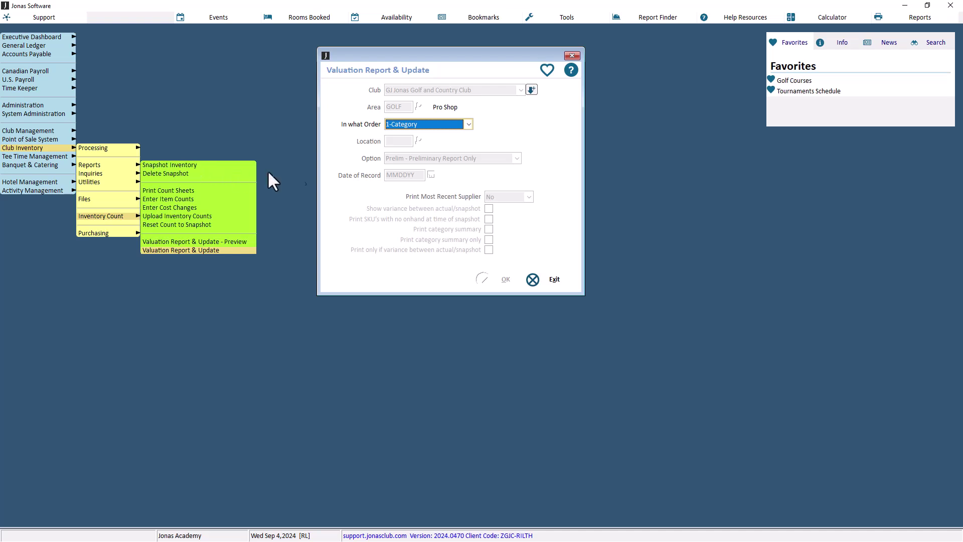
Order the valuation report by 1-Category and set its location to MAIN
click(465, 122)
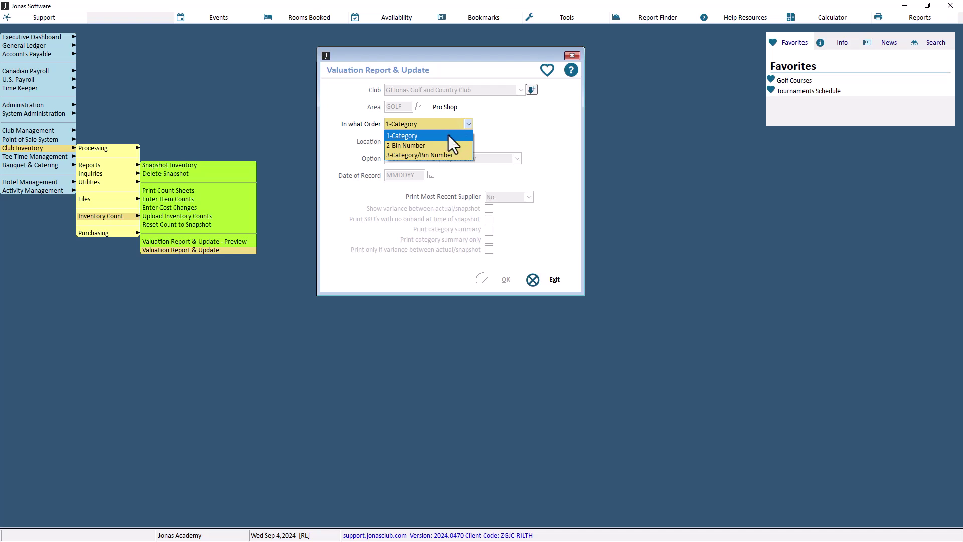
click(449, 134)
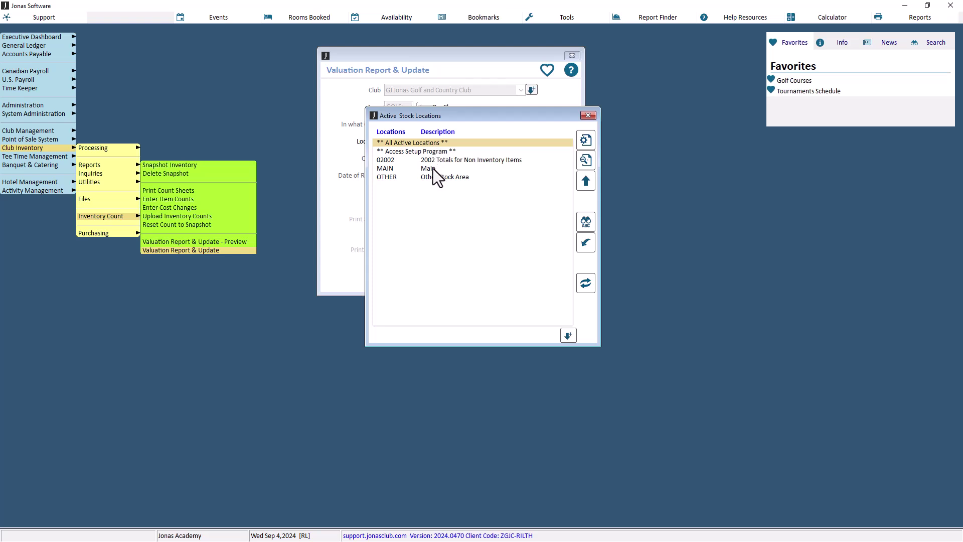
click(432, 168)
double_click(433, 168)
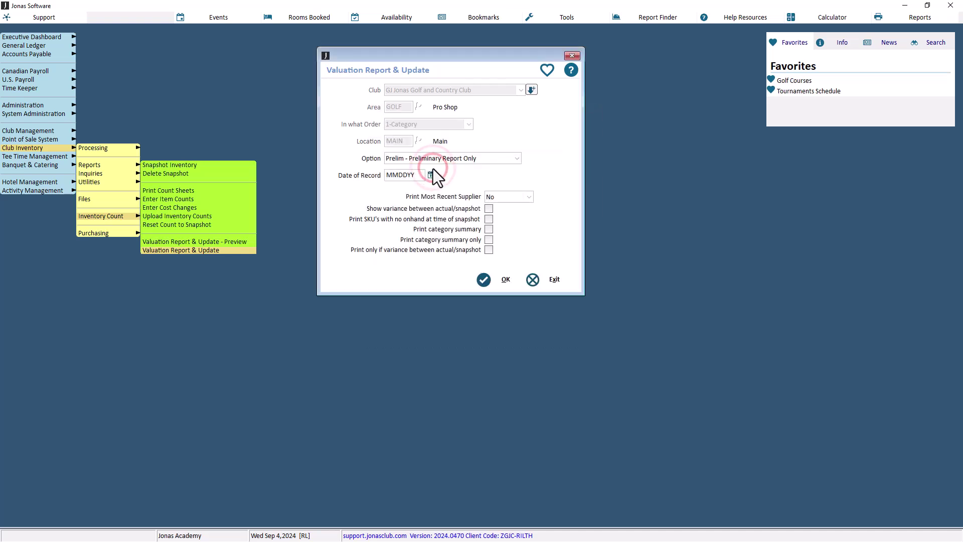
Run the Preliminary Report Only option with date of record 09042024 and category summary, temporarily activating the September 2024 period
click(514, 160)
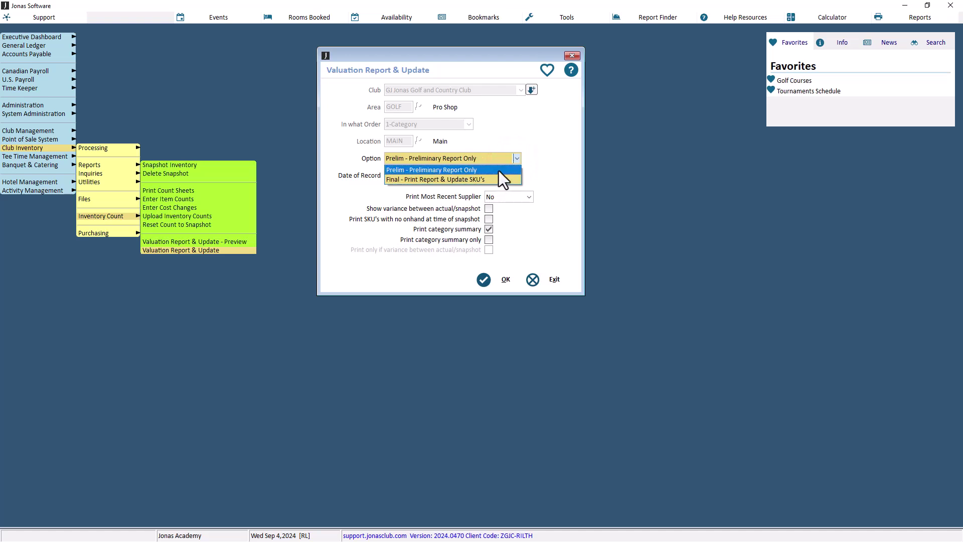
click(498, 171)
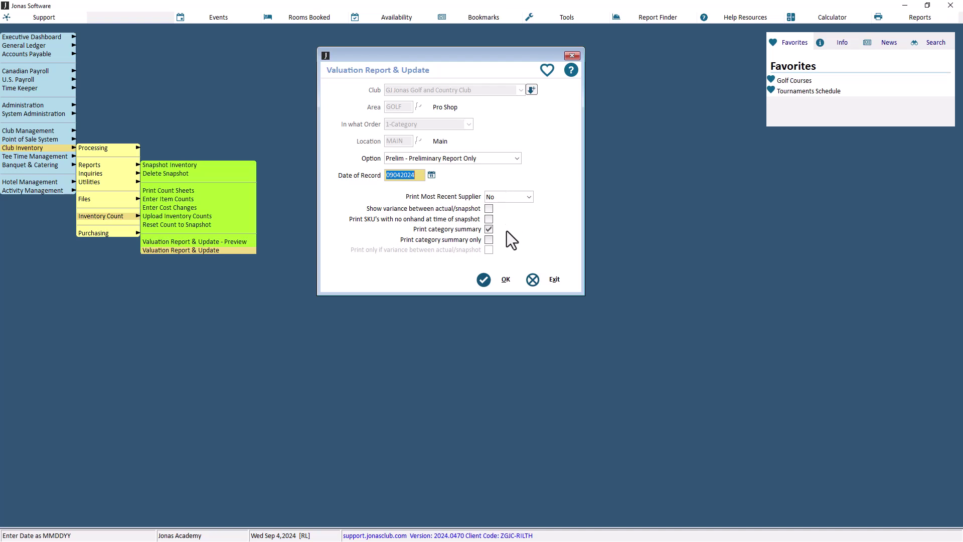
click(491, 282)
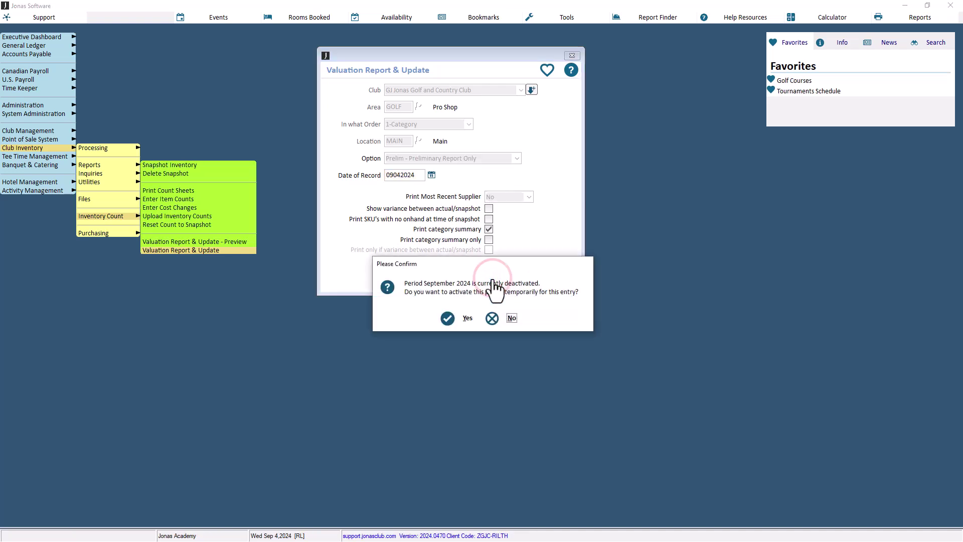
click(466, 319)
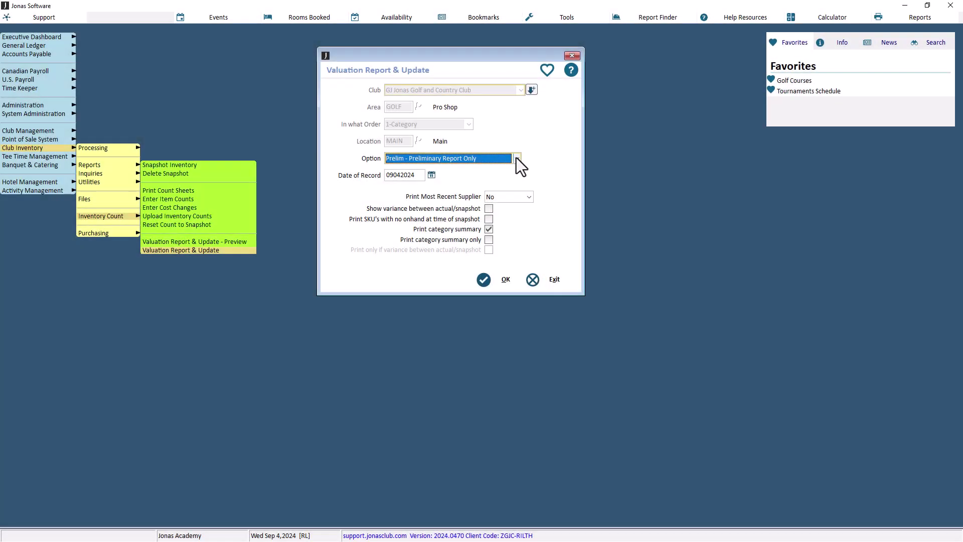
Set the option to Final - Print Report & Update SKU's, showing variance between actual/snapshot and printing the category summary
click(516, 158)
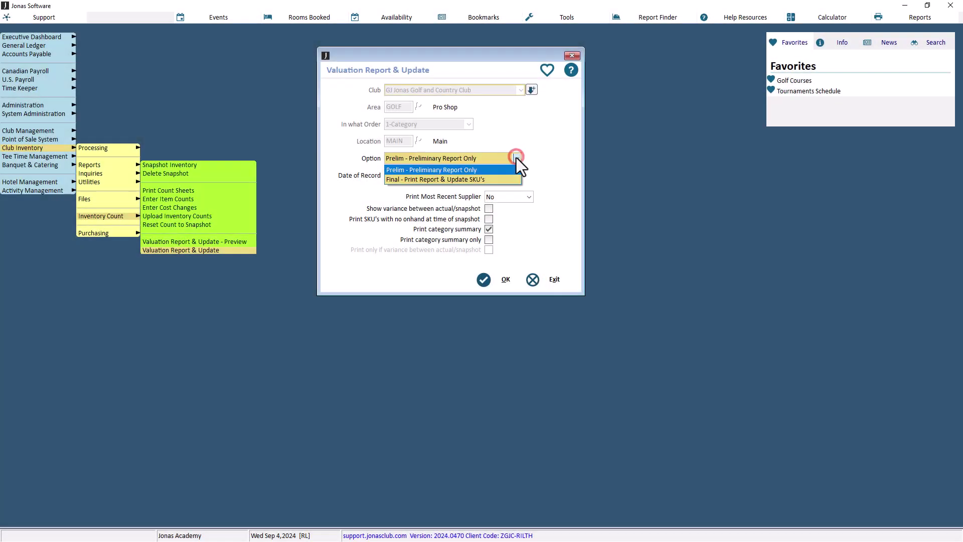
click(497, 180)
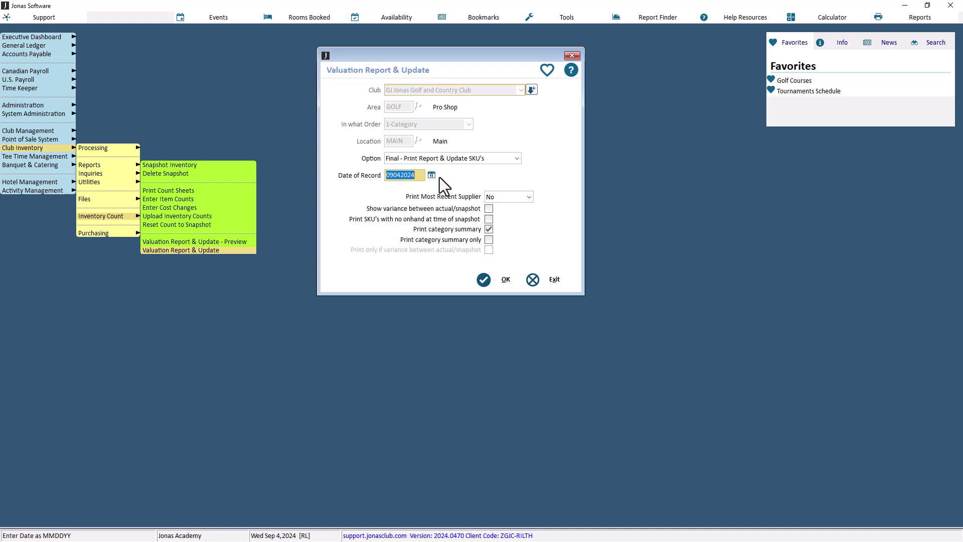
click(488, 209)
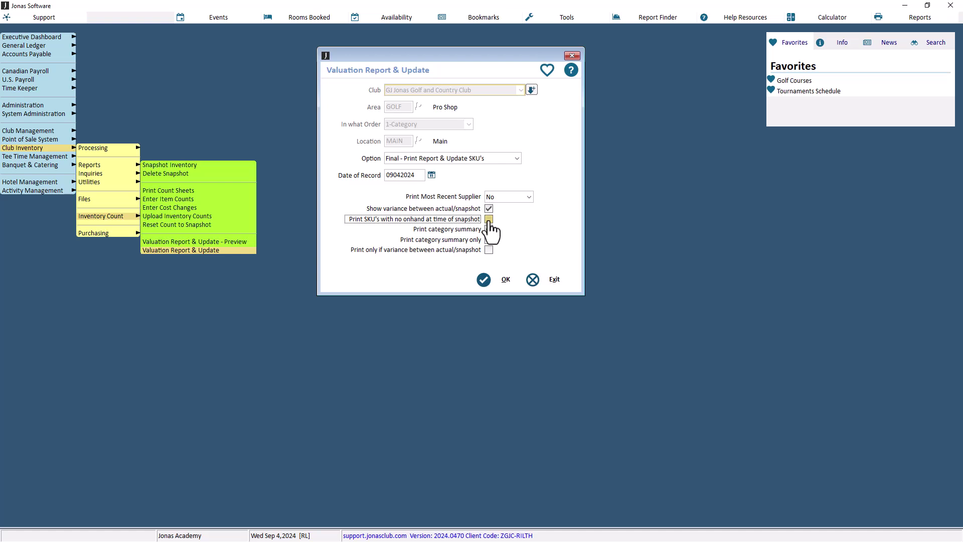
click(489, 230)
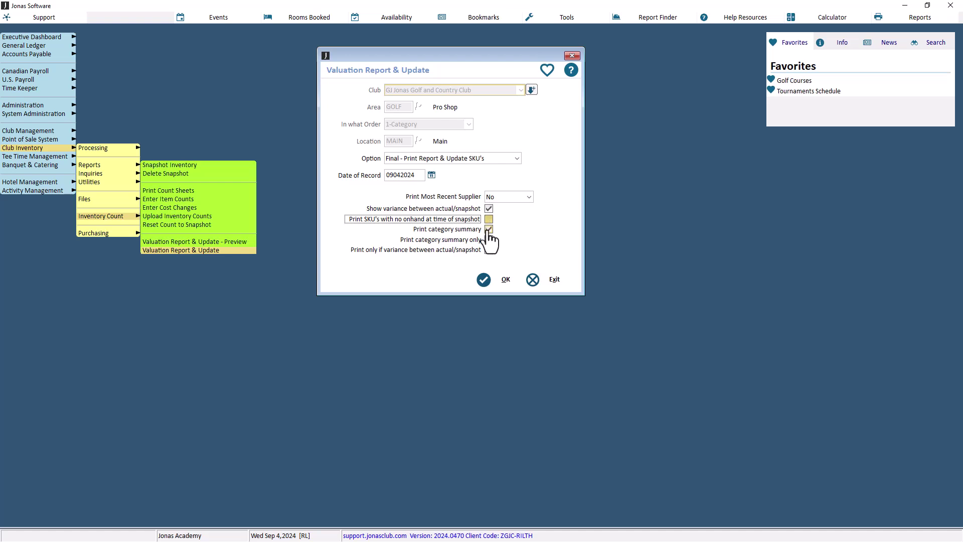